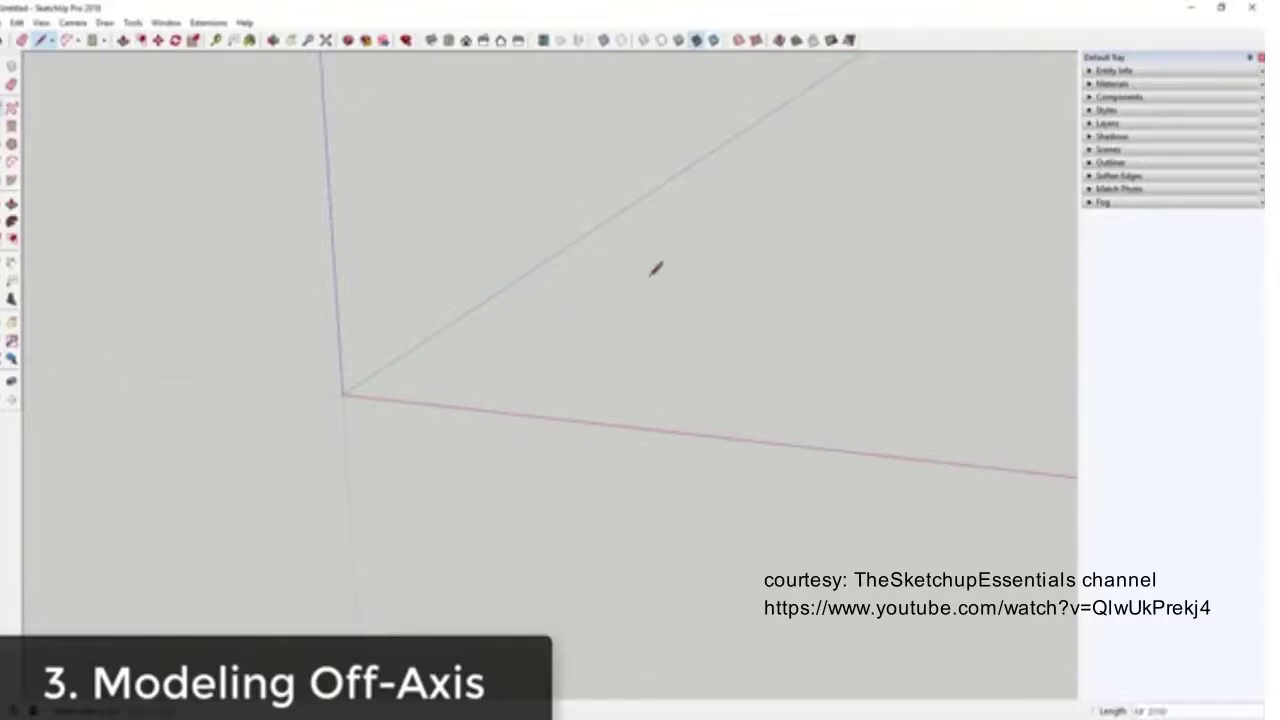
Draw an irregular four-edge outline at angles to the red and green axes, orbiting to inspect it
mouse_move(680, 245)
middle_mouse_down()
mouse_move(637, 223)
mouse_move(694, 304)
middle_mouse_up()
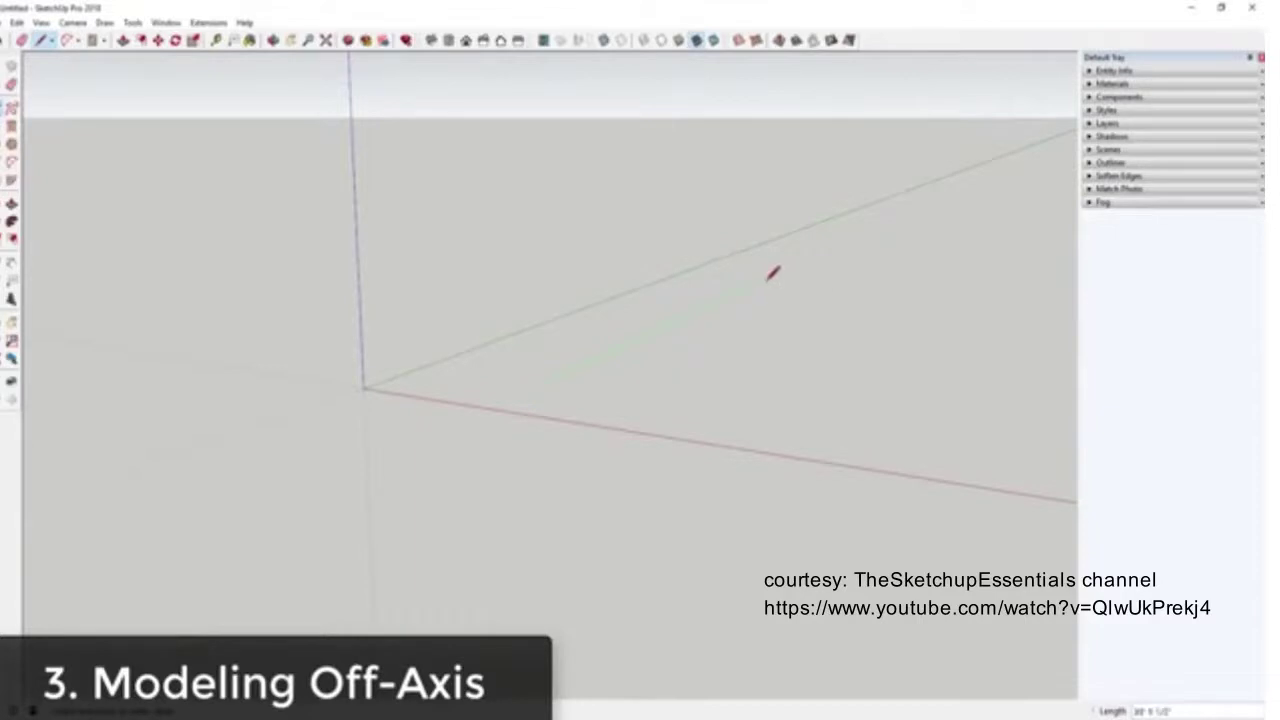
middle_click_drag(781, 278, 769, 273)
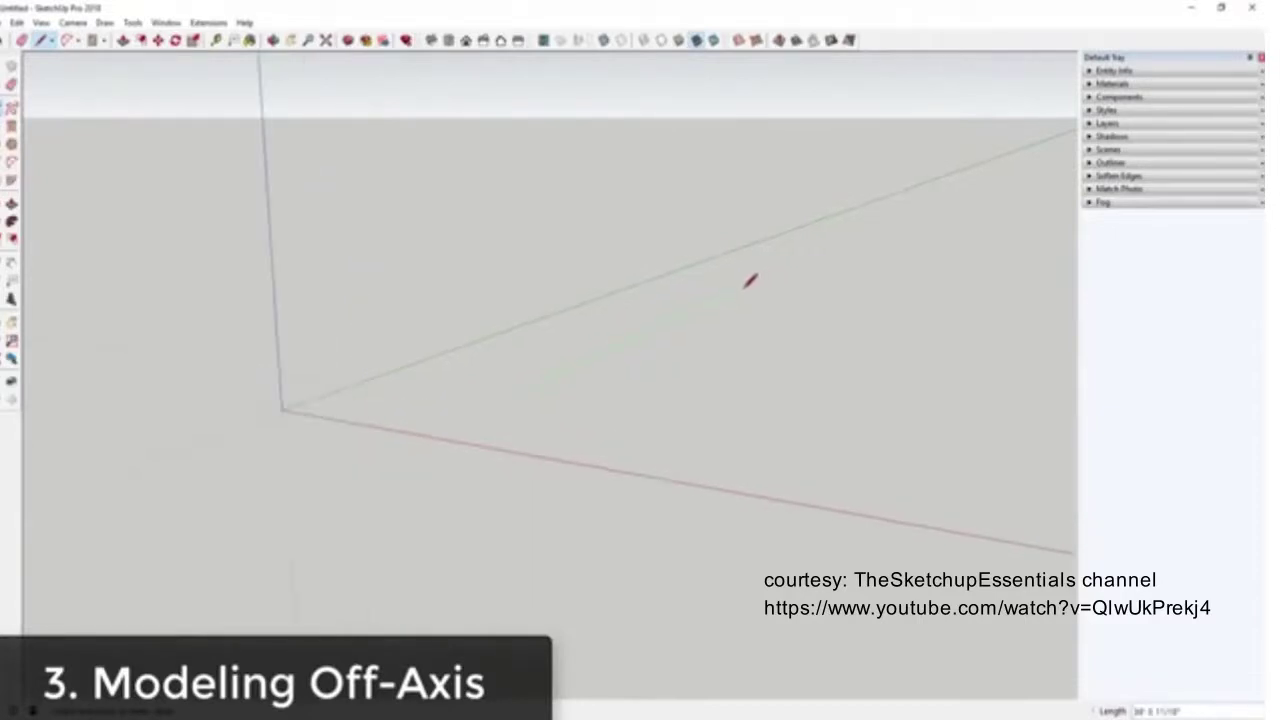
key("space")
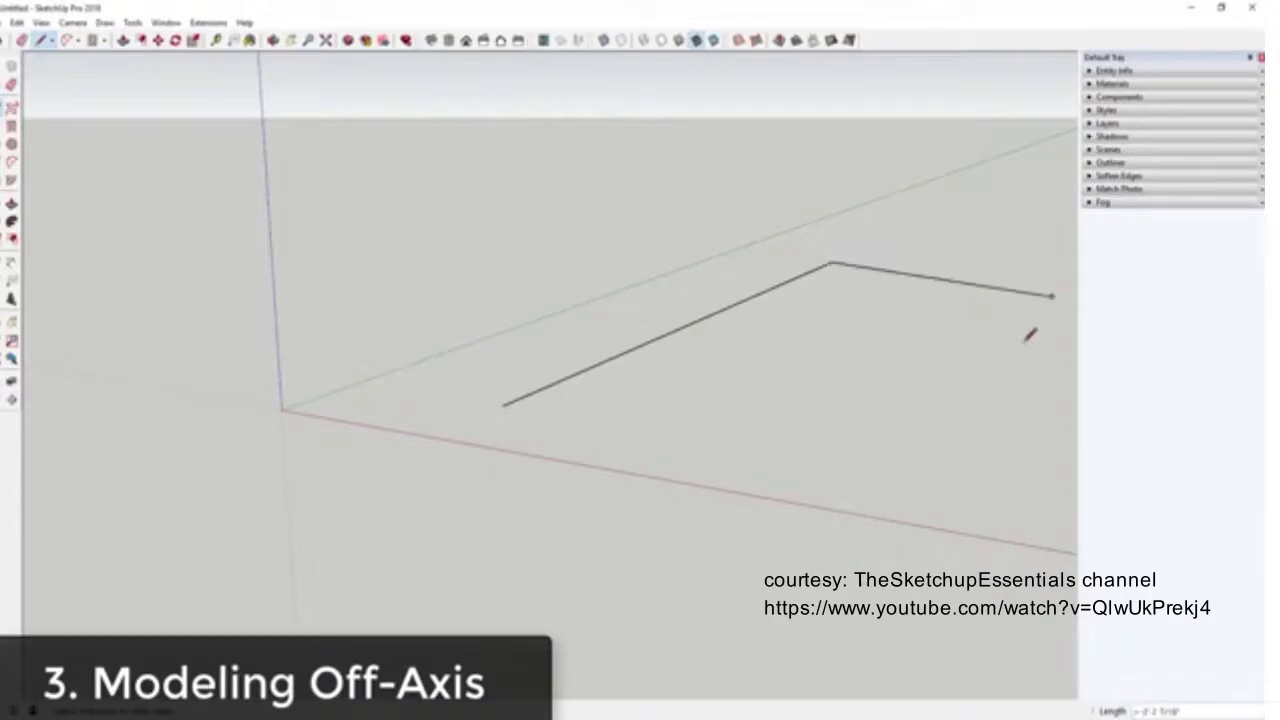
mouse_move(1030, 335)
middle_mouse_down()
mouse_move(671, 266)
mouse_move(754, 369)
mouse_move(808, 269)
mouse_move(586, 323)
middle_mouse_up()
scroll(880, 260, "down", 2)
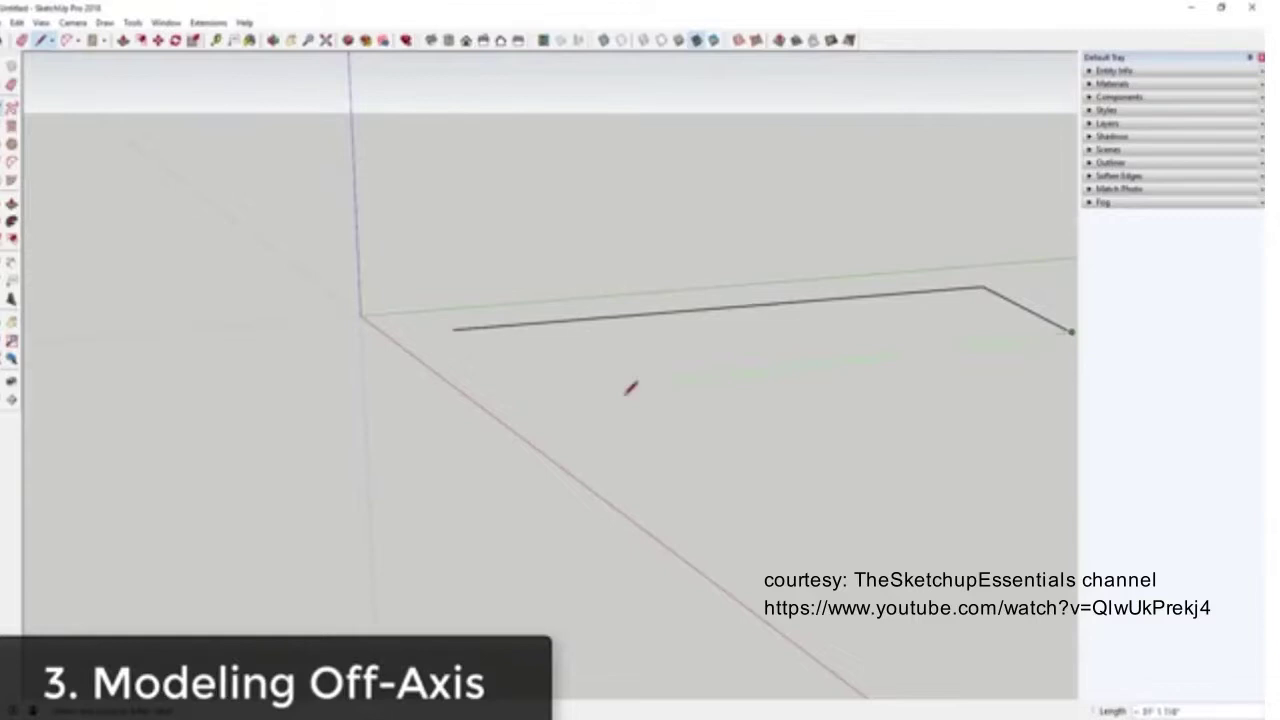
middle_click_drag(642, 402, 752, 464)
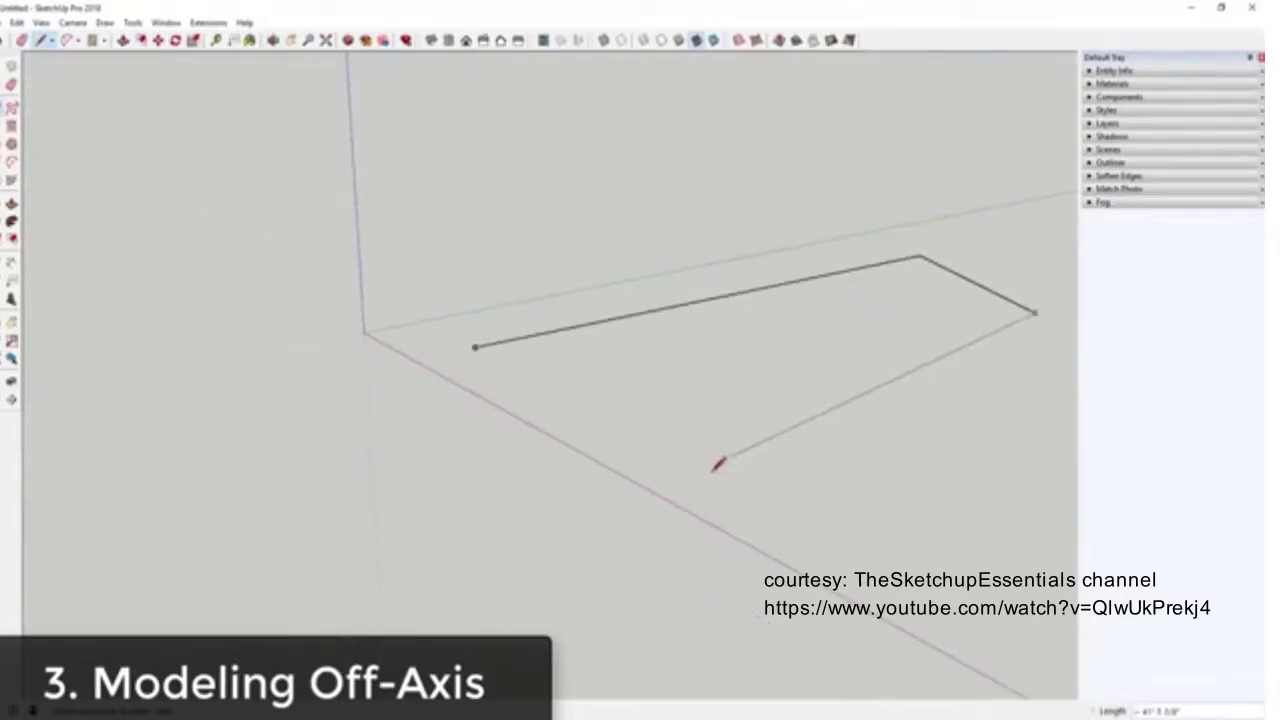
Close the outline at its start point and delete the resulting grey face, keeping its edges
left_click(477, 346)
middle_click_drag(649, 357, 740, 404)
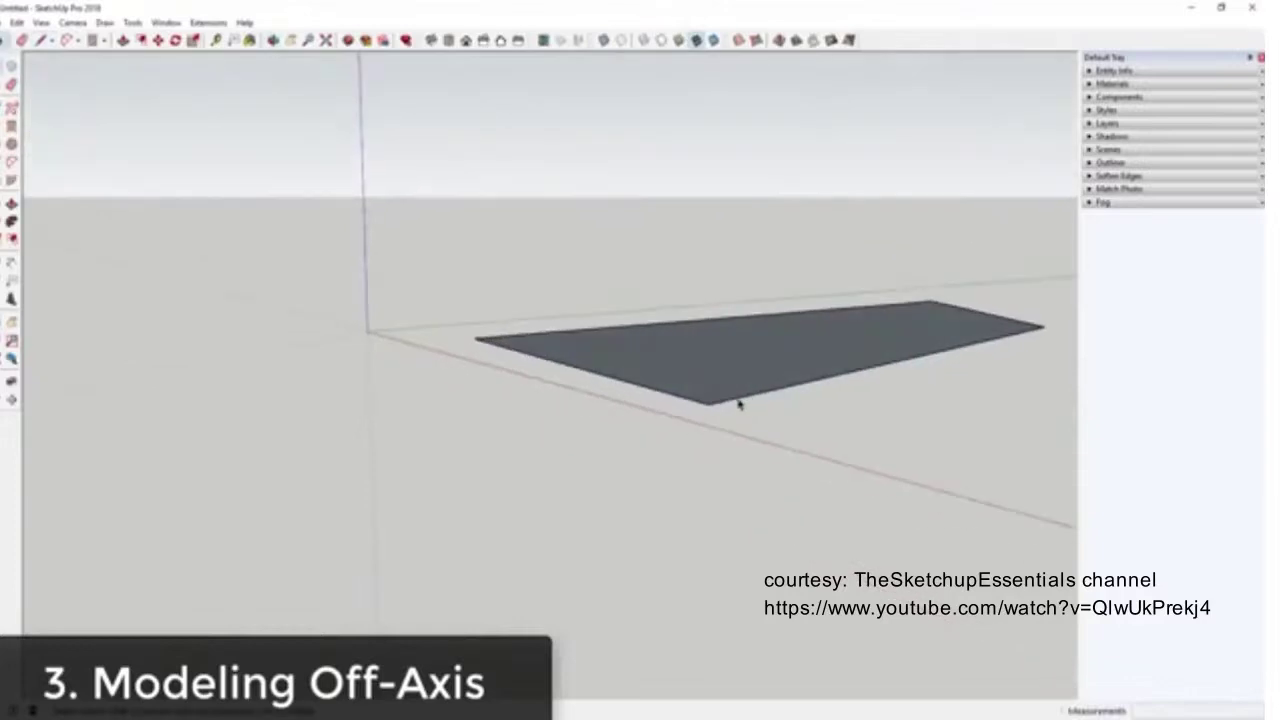
scroll(720, 404, "up", 4)
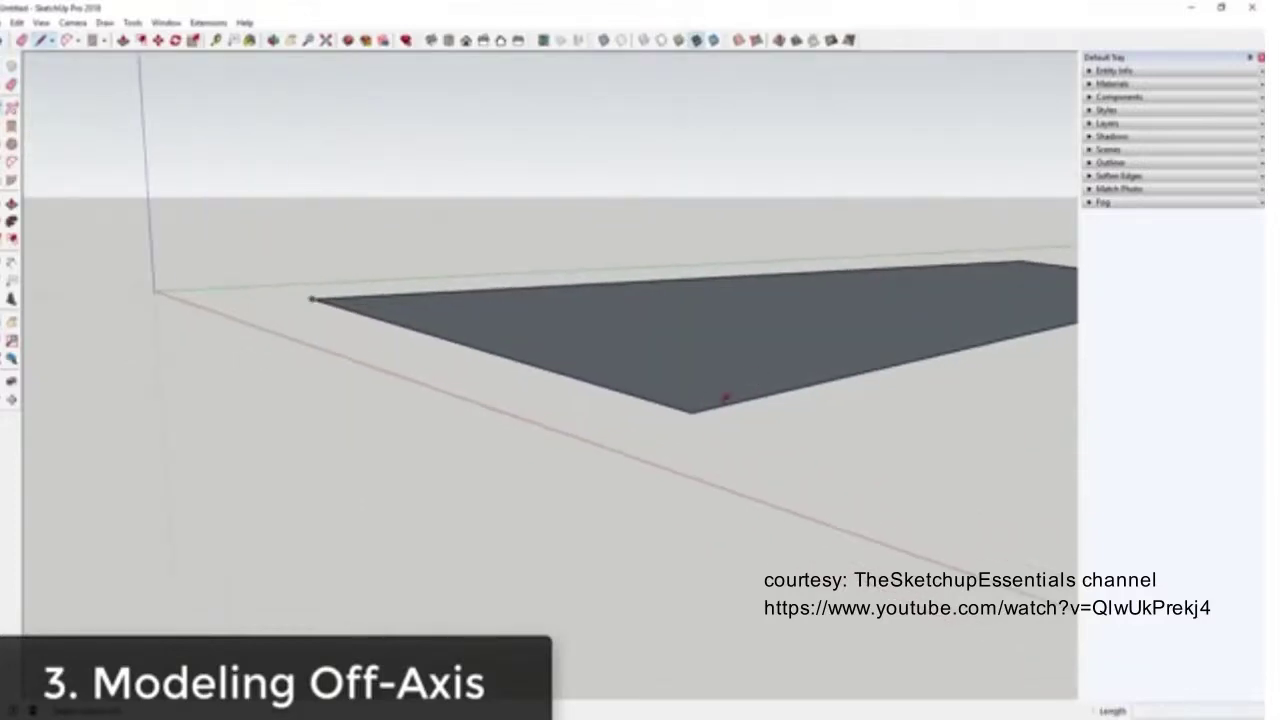
key("space")
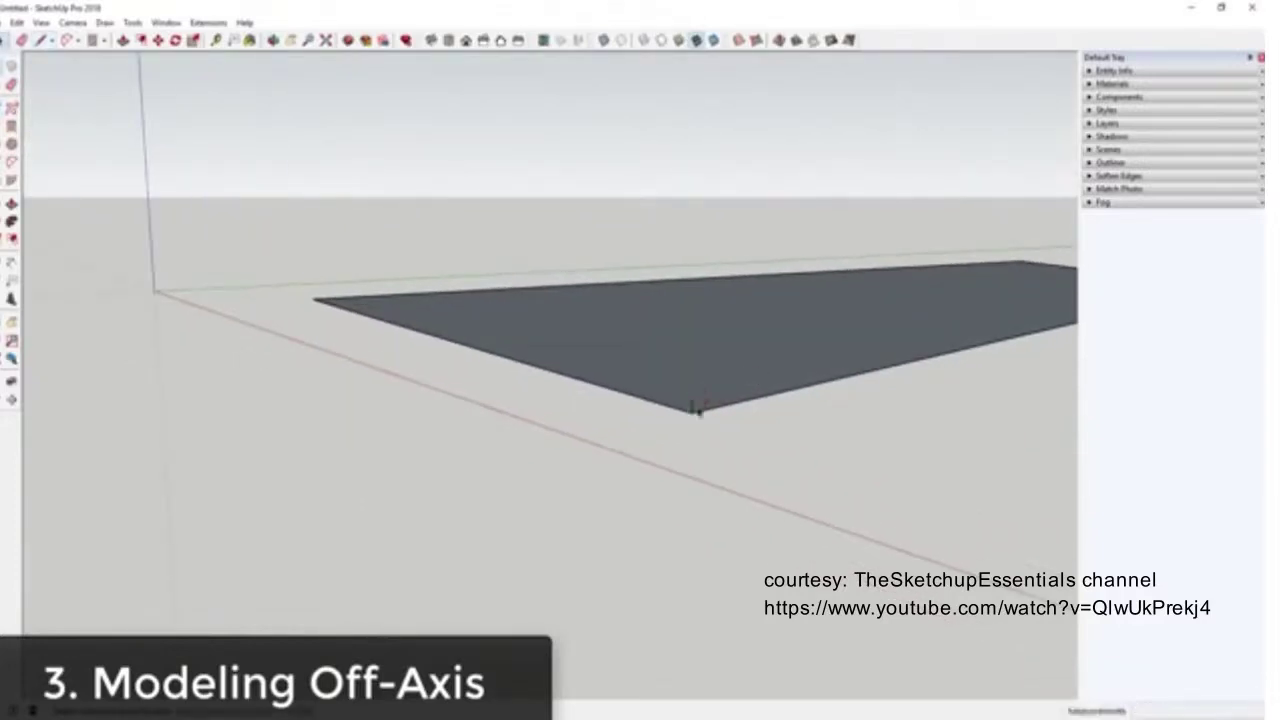
key("Delete")
Redraw an edge with the Line tool, leaving a small misaligned step at the bottom corner
scroll(703, 409, "down", 3)
scroll(714, 400, "up", 5)
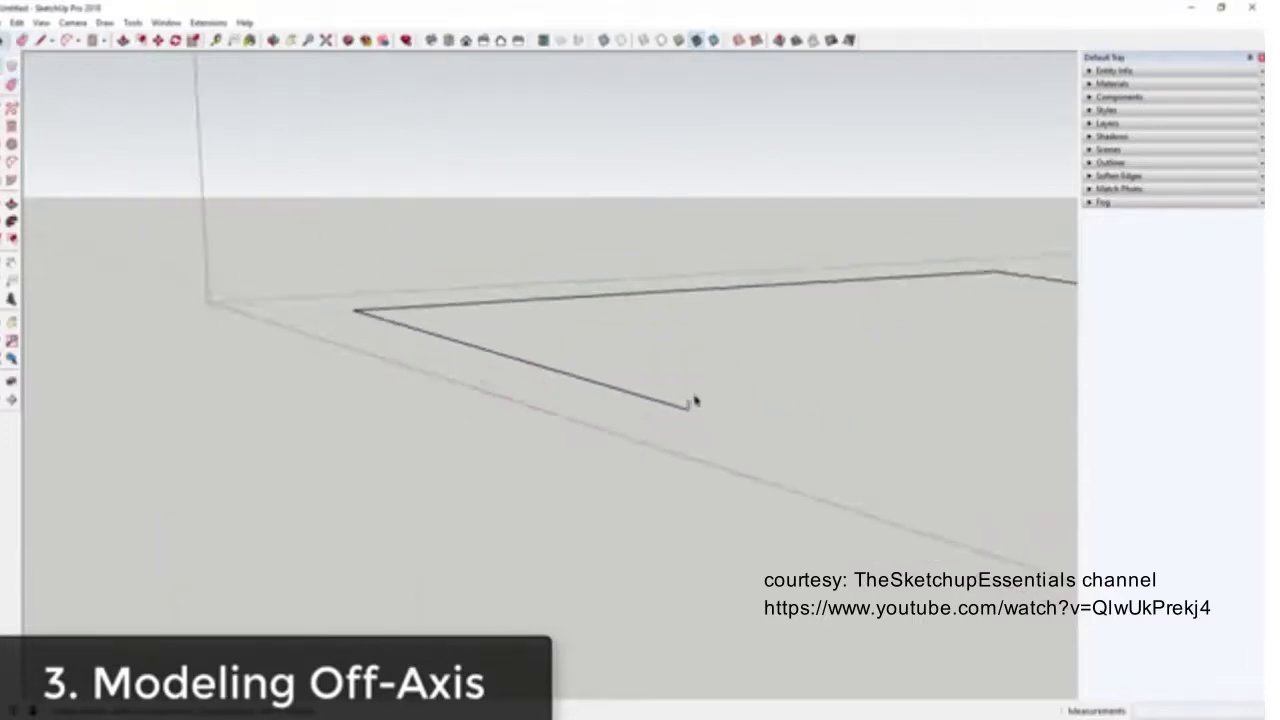
scroll(676, 420, "down", 5)
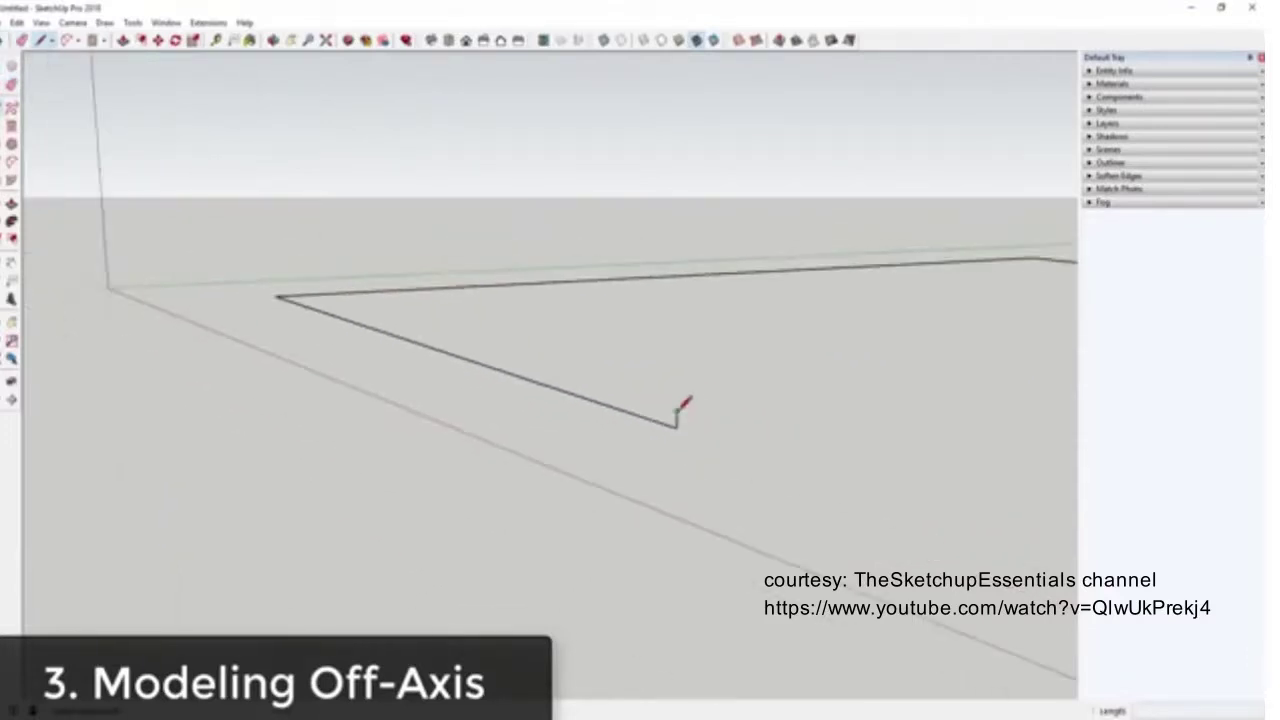
key("l")
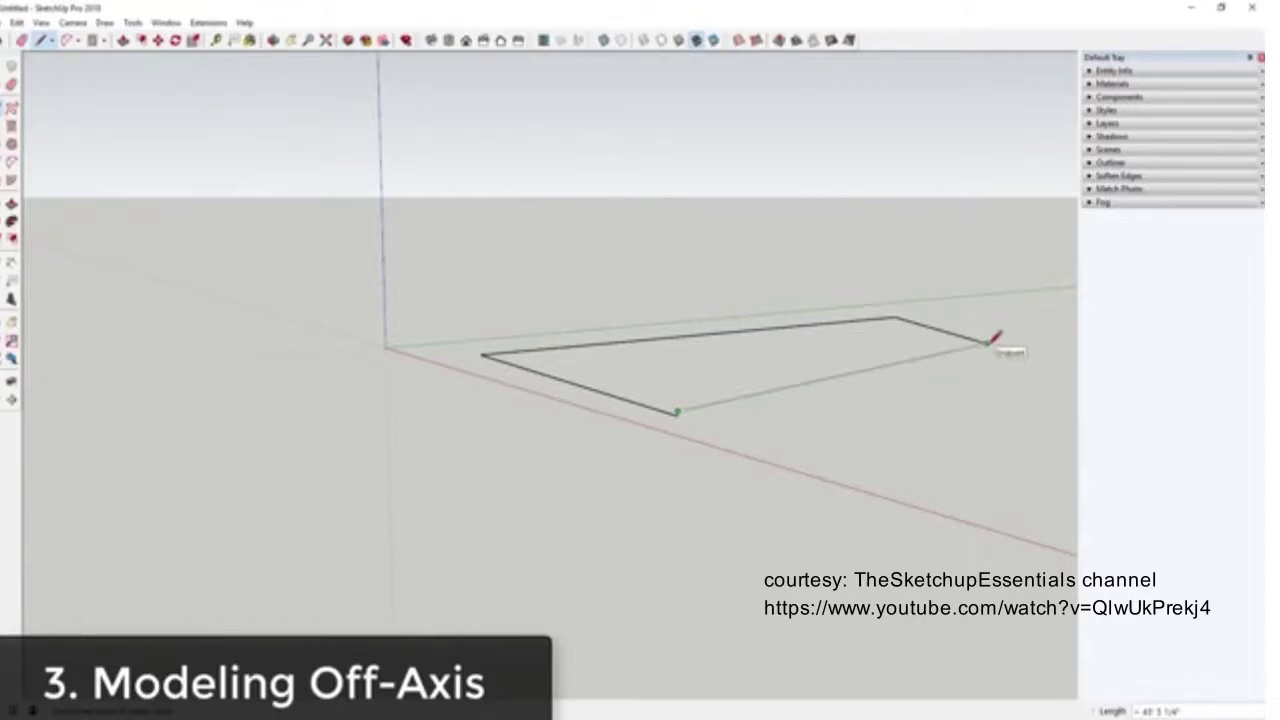
key("space")
scroll(690, 412, "up", 5)
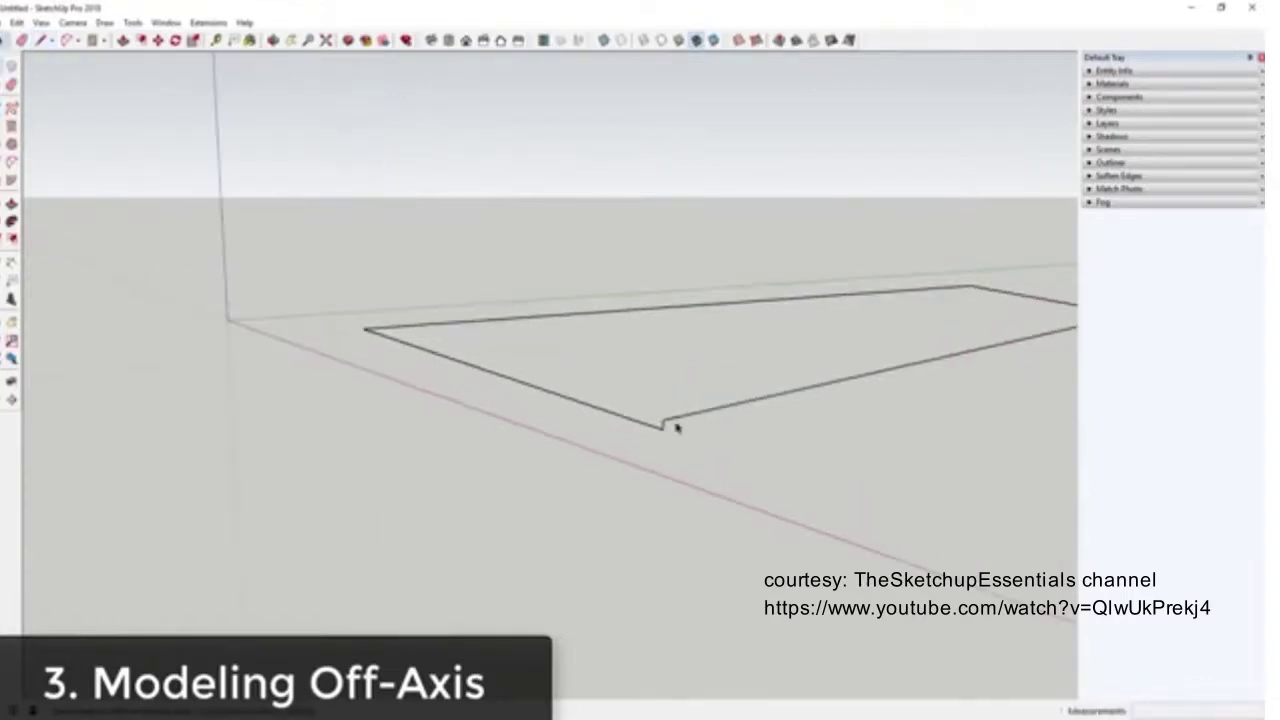
scroll(794, 414, "down", 4)
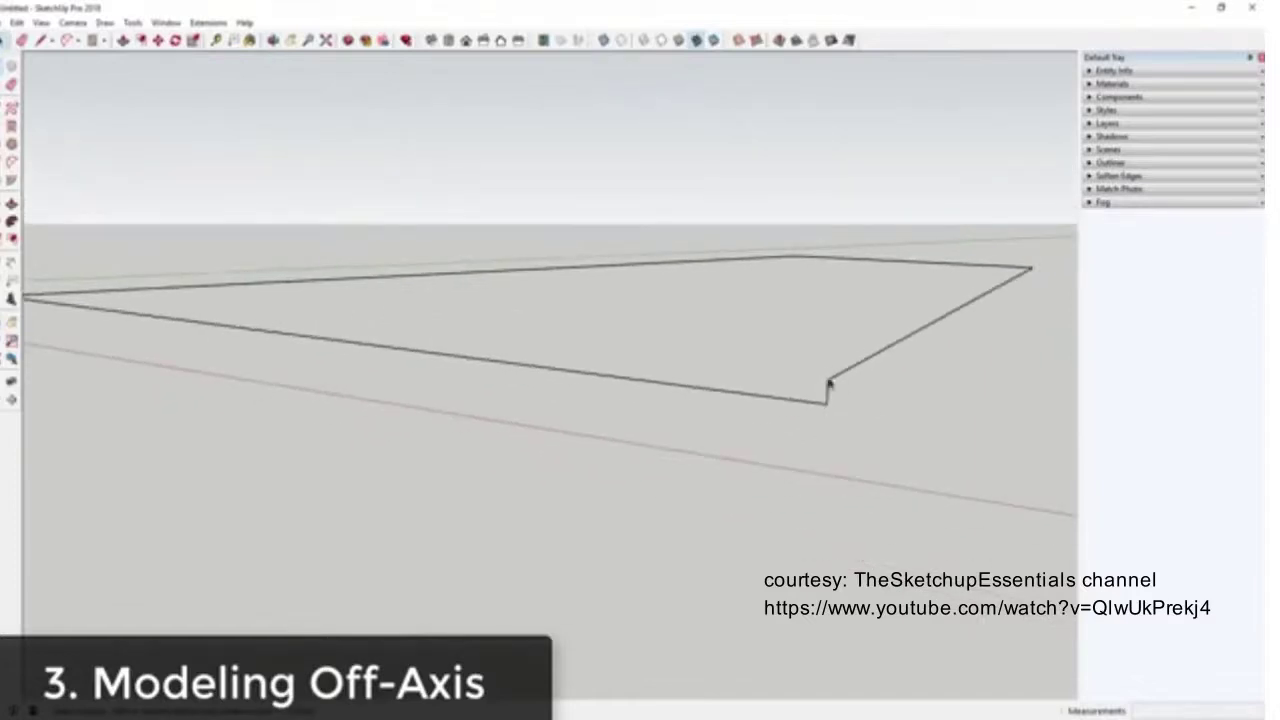
scroll(826, 374, "up", 2)
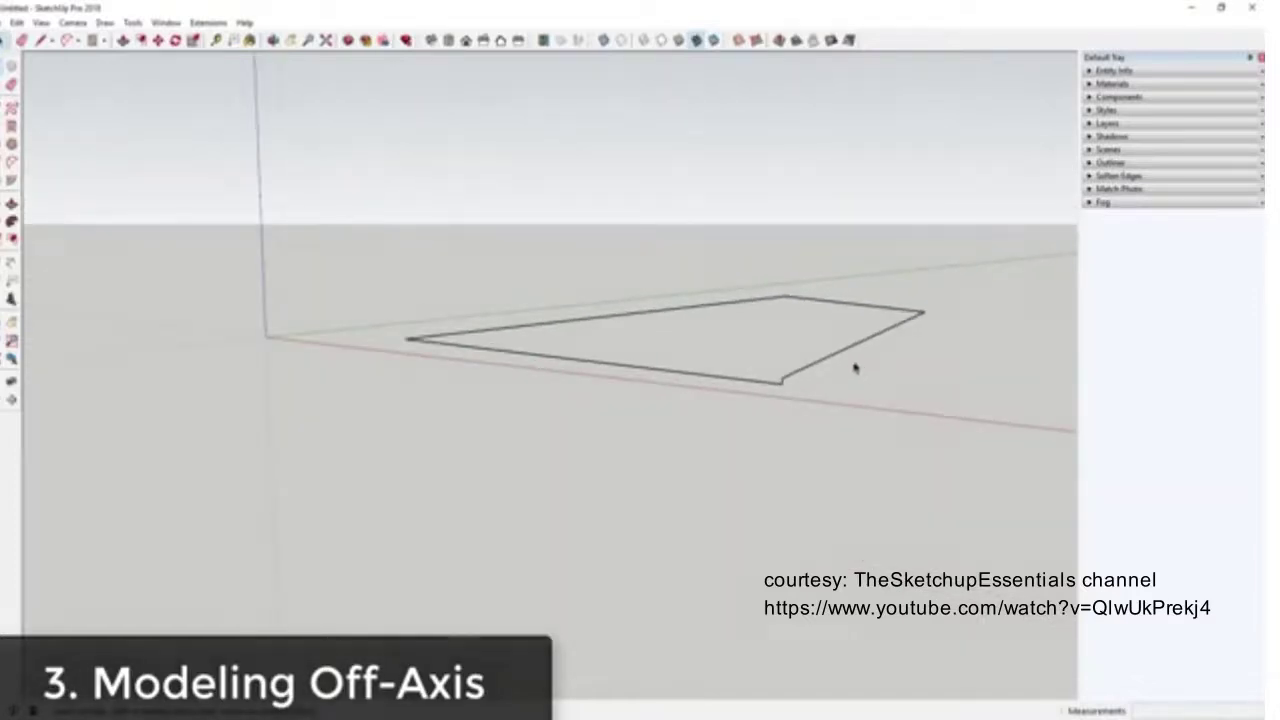
scroll(855, 368, "down", 2)
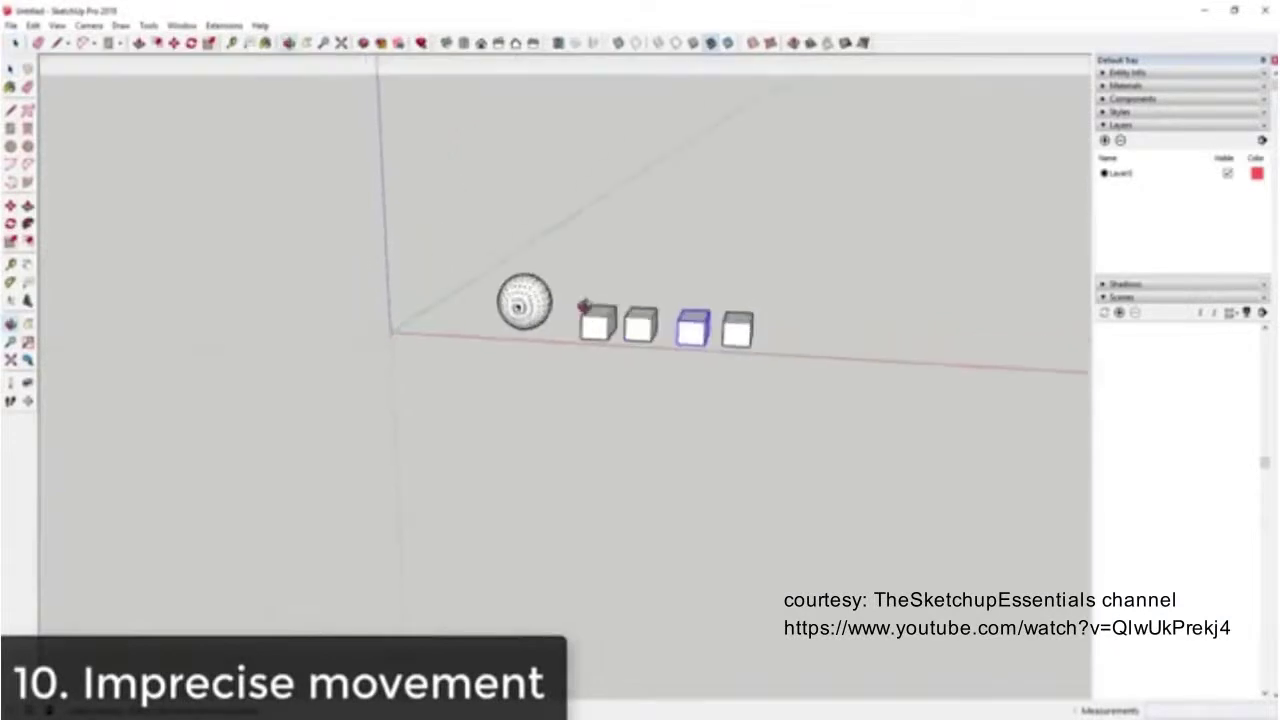
Lift the third cube out of the row and drag it freely beside the right cube
scroll(780, 366, "up", 4)
scroll(748, 372, "up", 2)
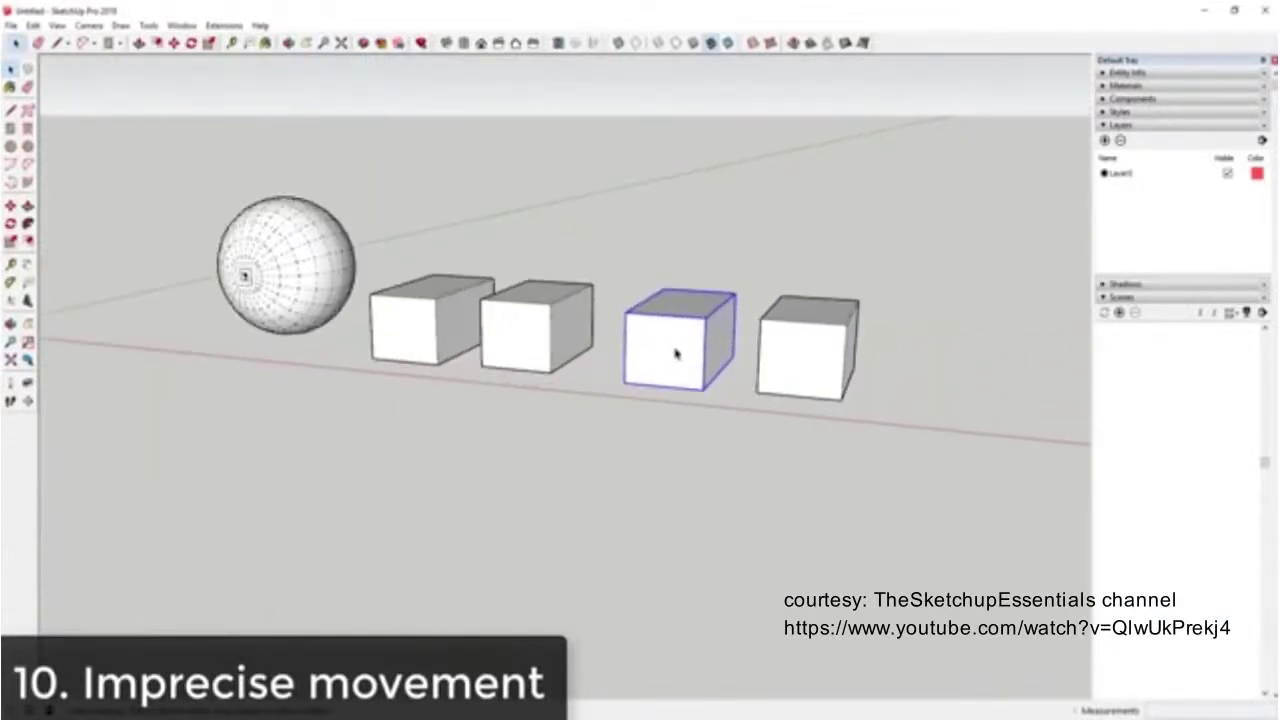
left_click_drag(707, 357, 734, 217)
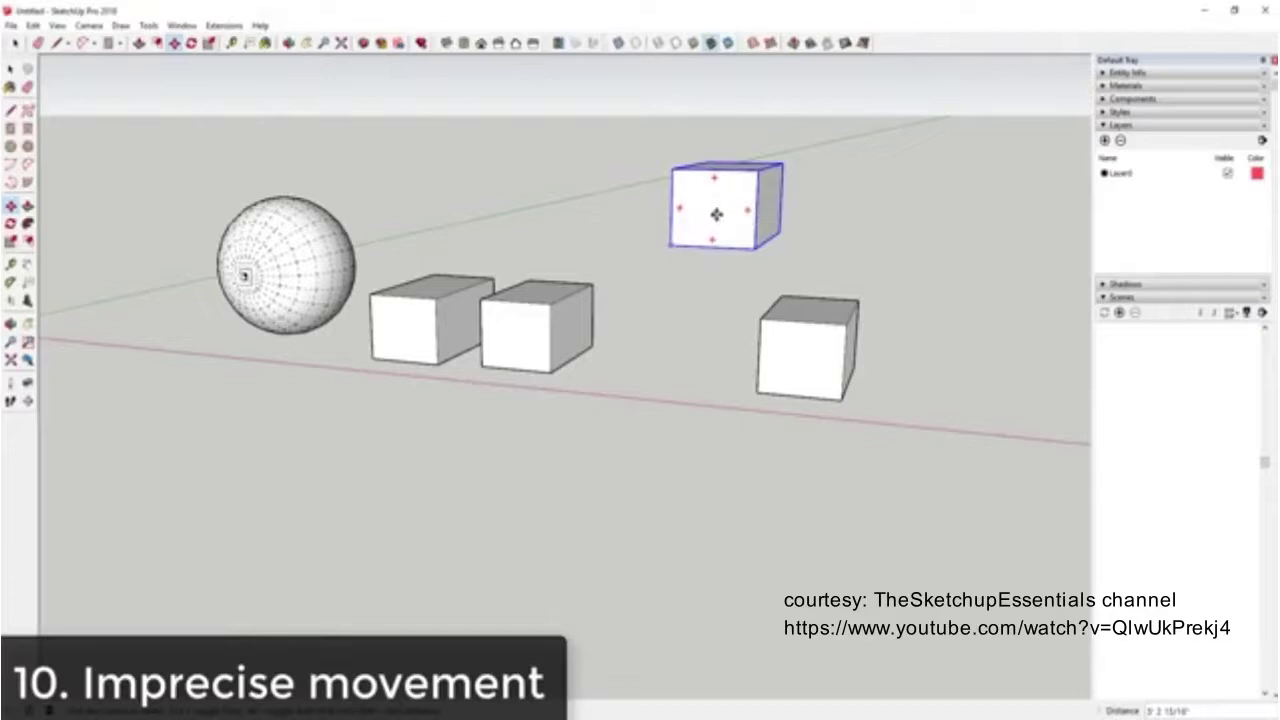
middle_click_drag(922, 240, 699, 272)
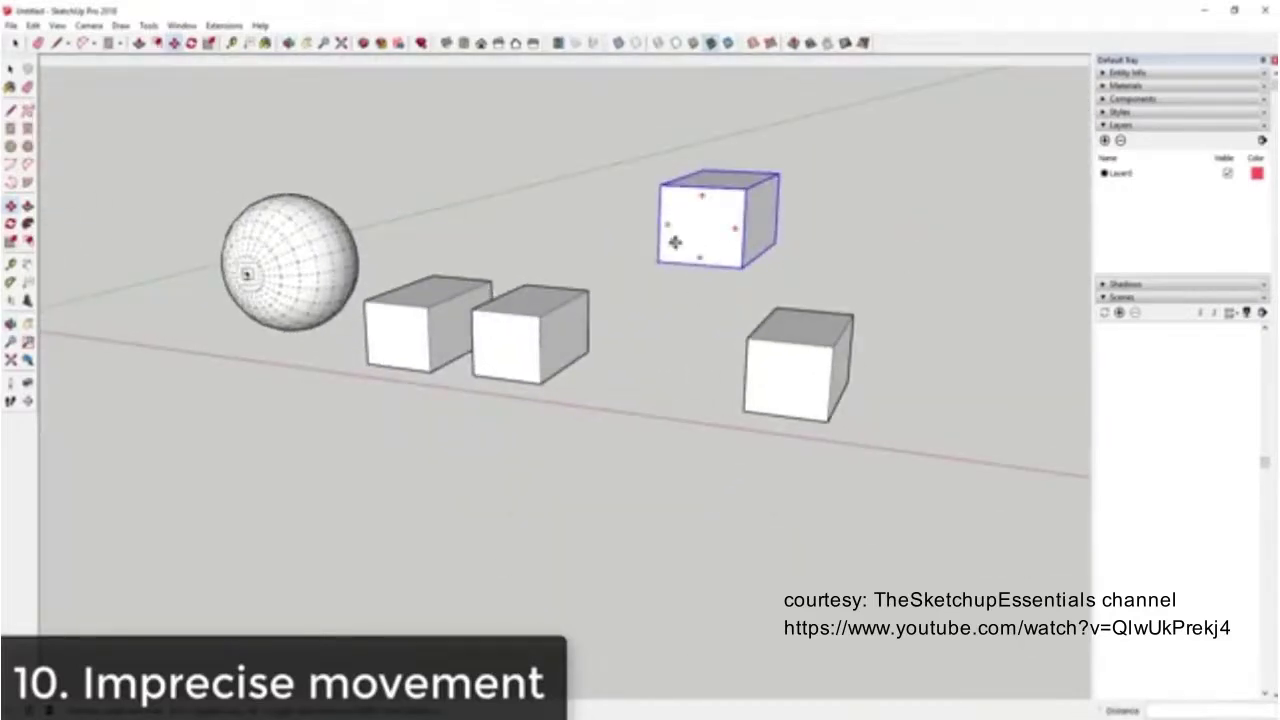
left_click_drag(675, 242, 922, 397)
Reposition the cube again to a loose, unaligned spot behind the row
mouse_move(922, 386)
middle_mouse_down()
mouse_move(886, 349)
mouse_move(920, 392)
middle_mouse_up()
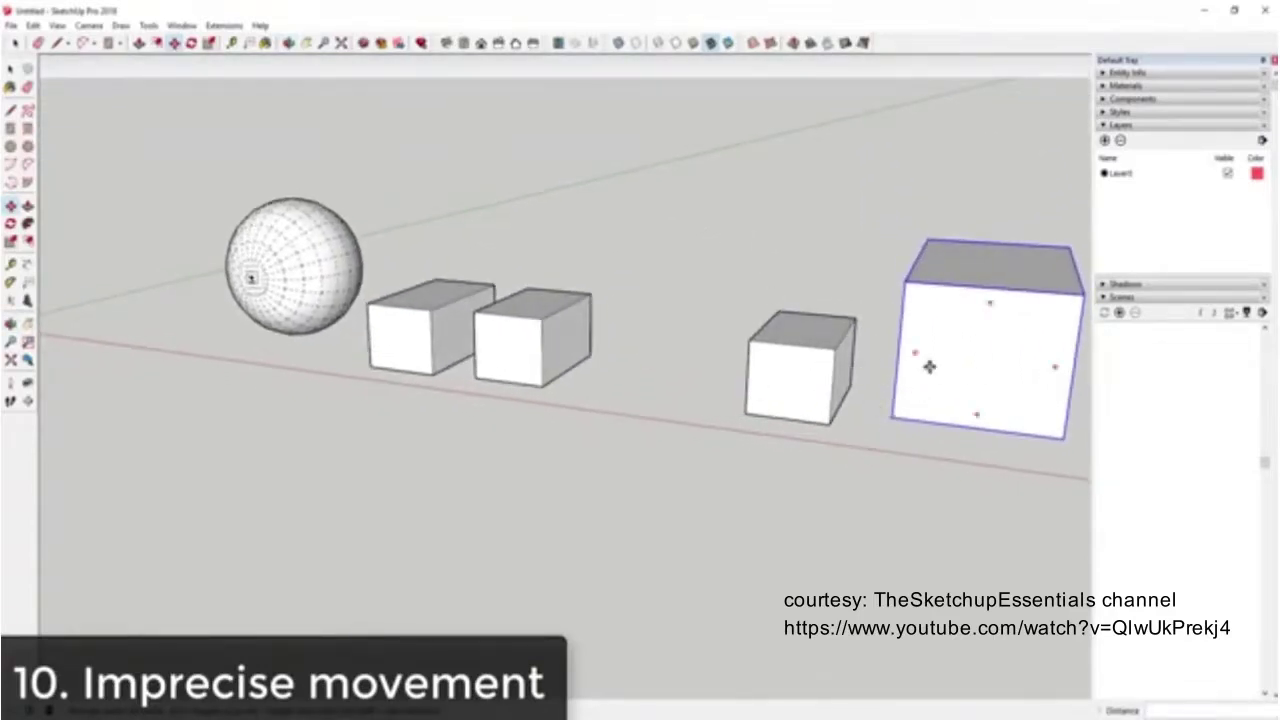
scroll(920, 380, "down", 3)
left_click(906, 397)
middle_click_drag(906, 397, 717, 366)
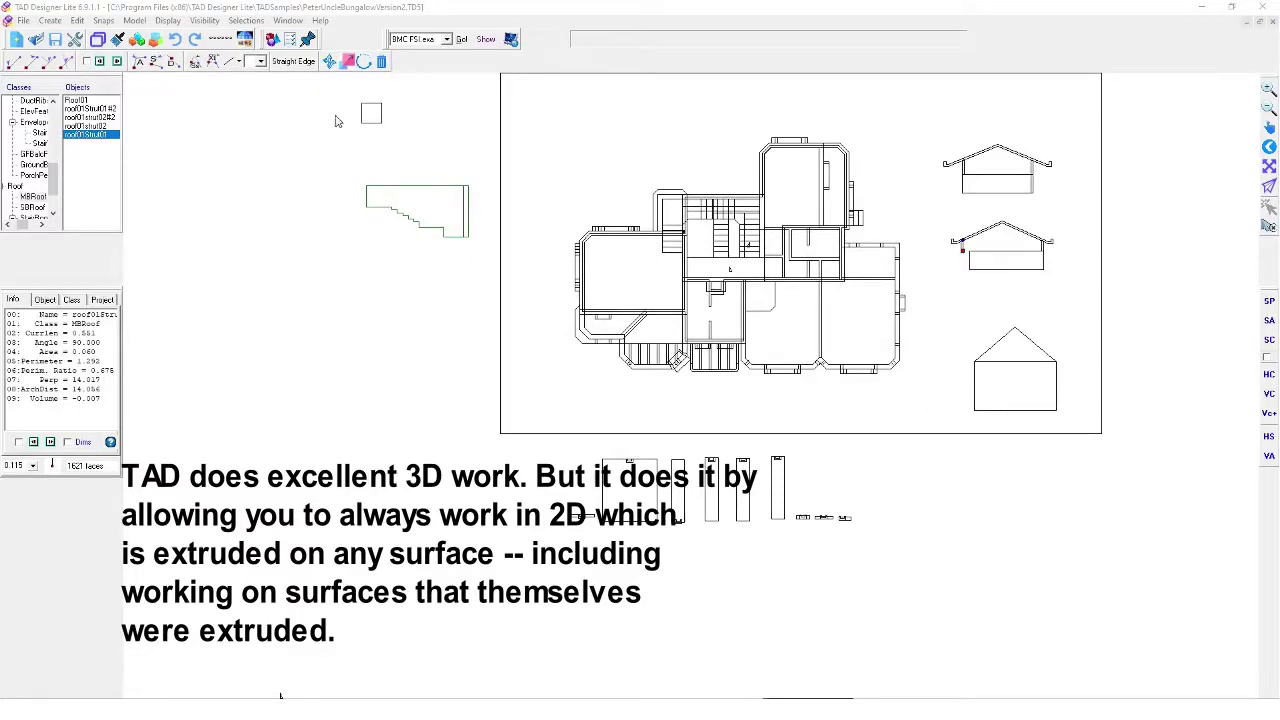
Check the Ground Planes settings, then render the bungalow on green ground in 3D Preview
left_click(309, 41)
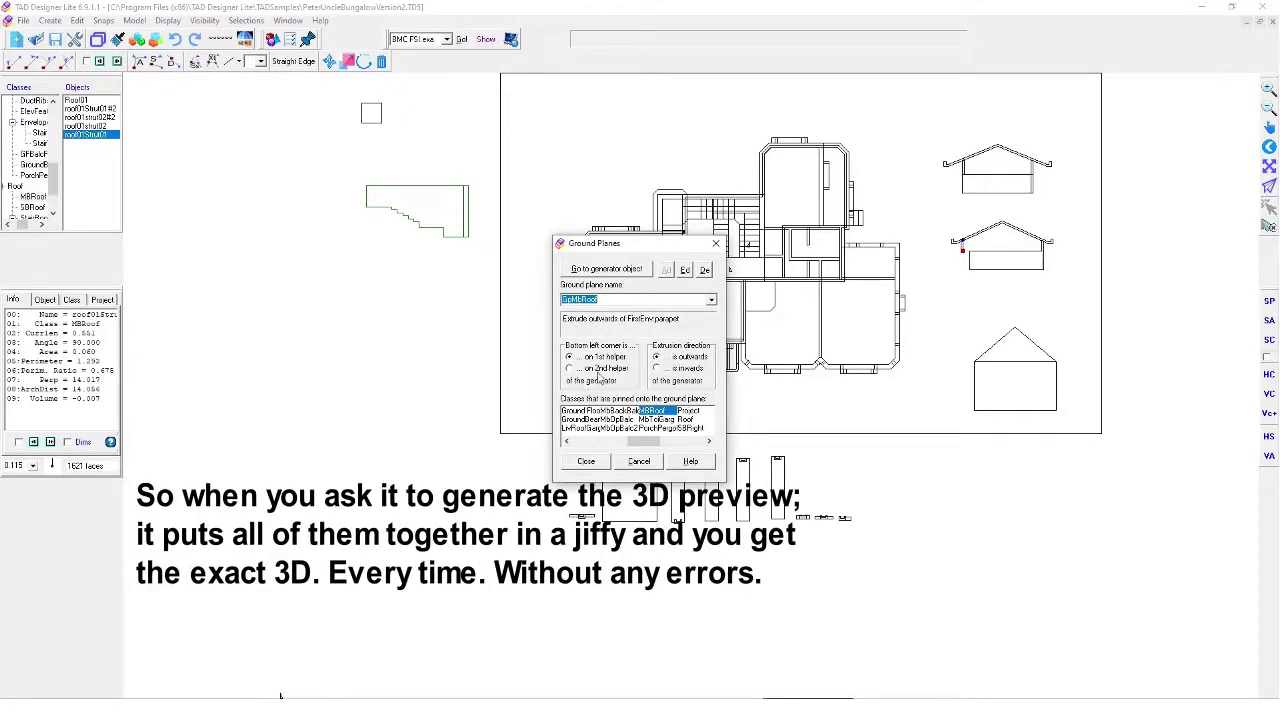
left_click(589, 461)
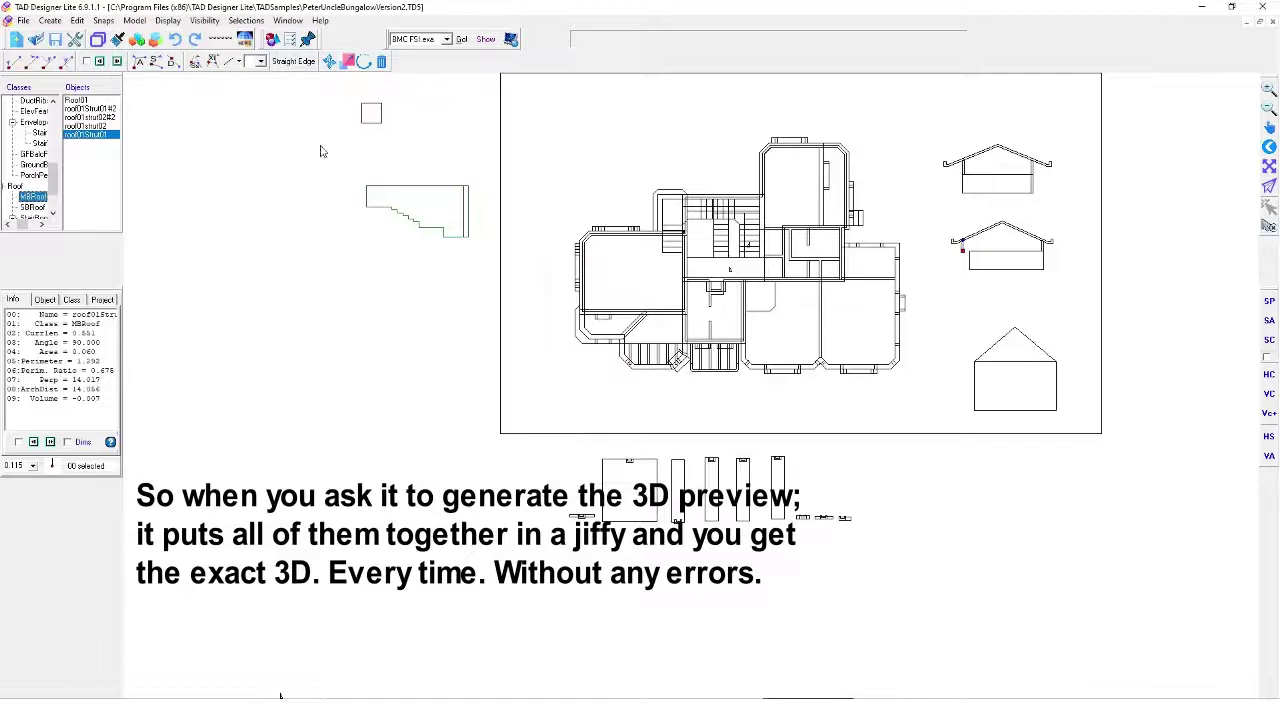
left_click(271, 39)
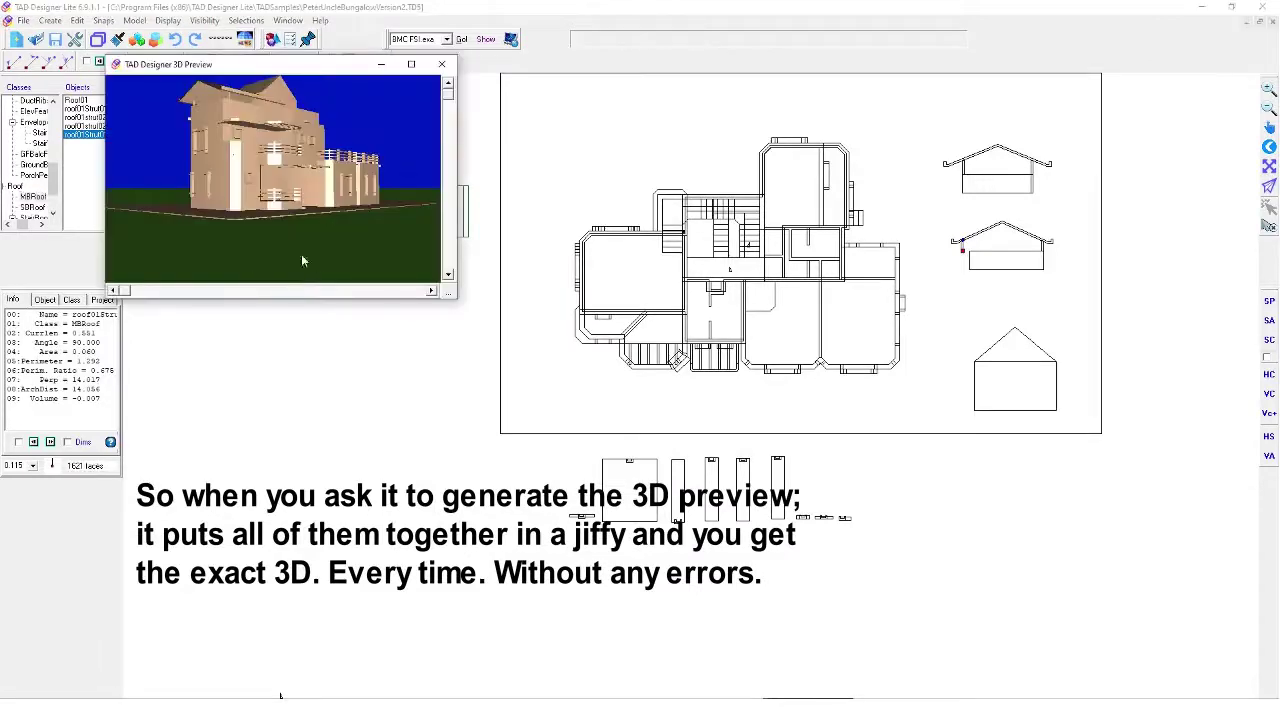